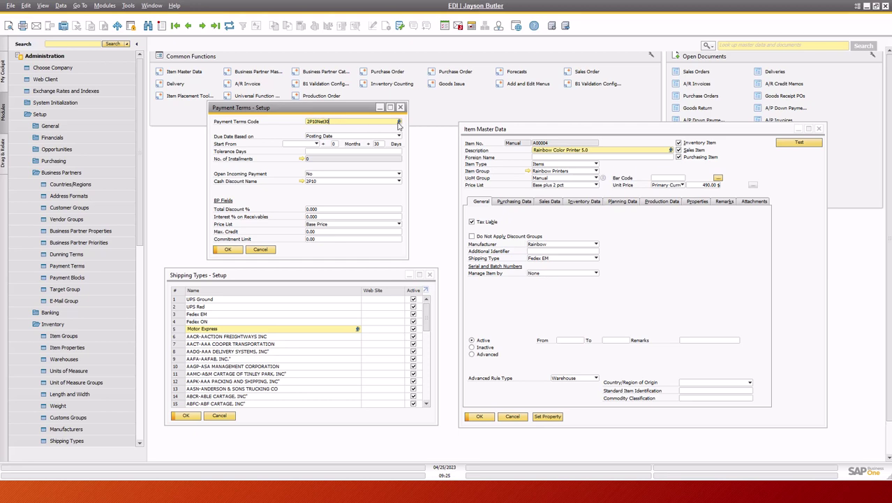
# Step: View the stored translations of payment terms code 2P10Net30, shipping type Motor Express and the description of item A00004
pyautogui.click(398, 122)
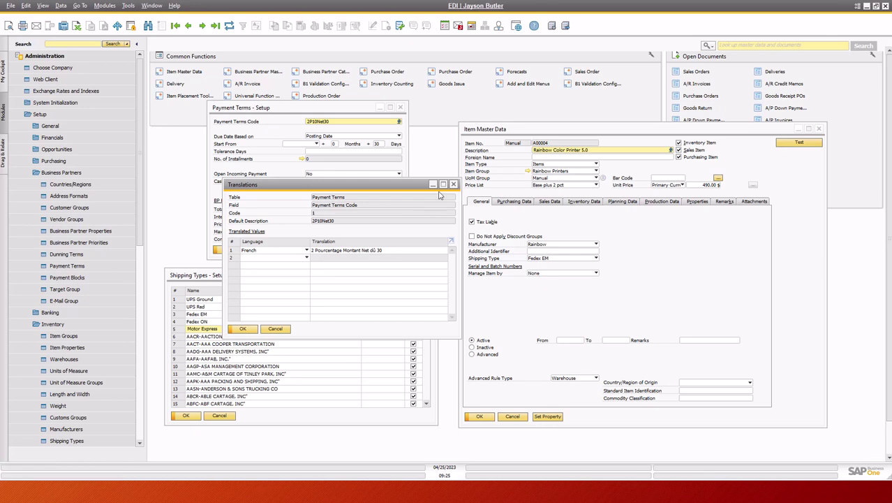
pyautogui.click(453, 186)
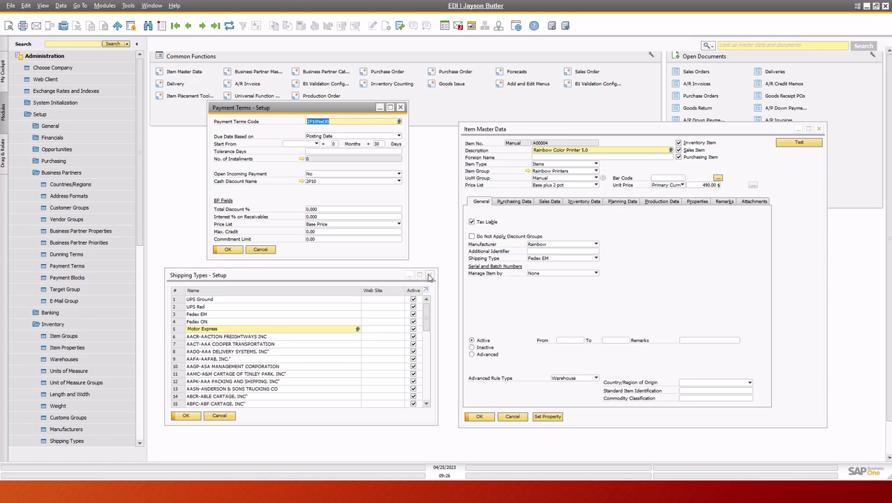
pyautogui.click(357, 329)
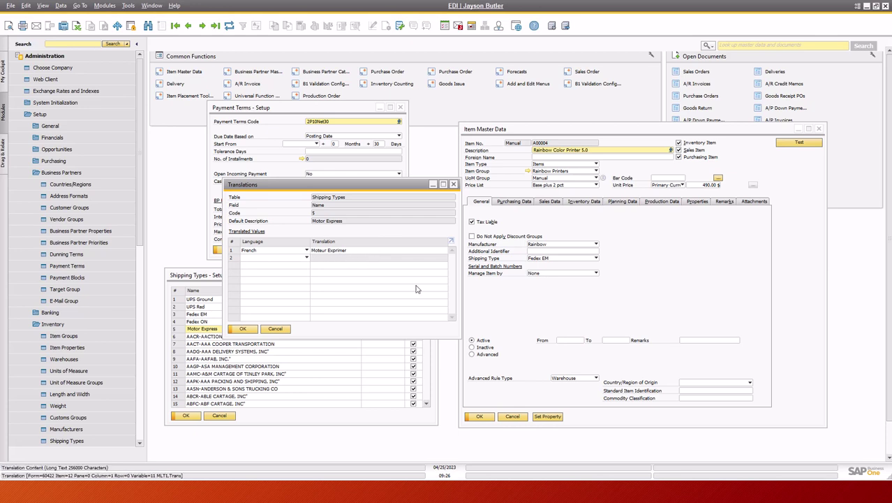
pyautogui.click(453, 185)
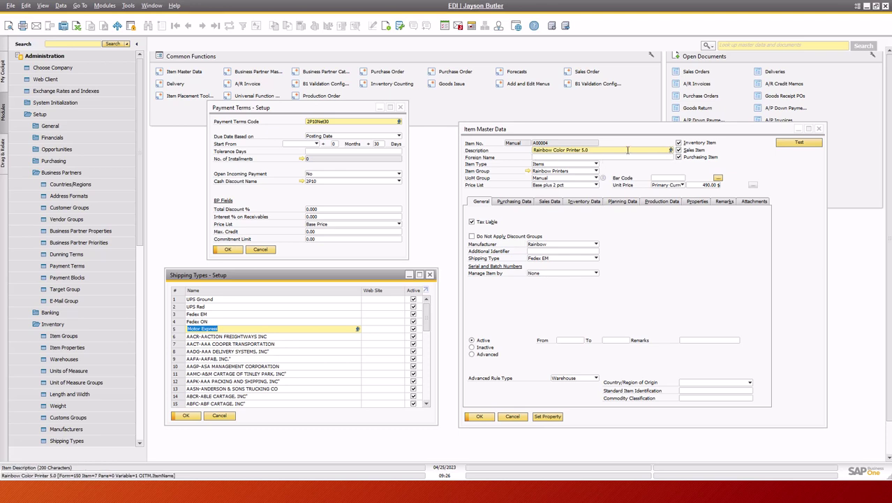
pyautogui.click(670, 150)
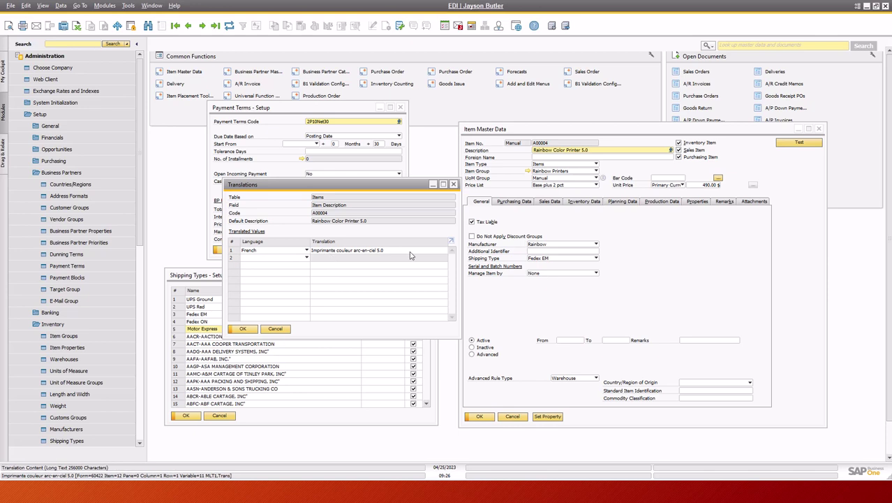
pyautogui.click(453, 184)
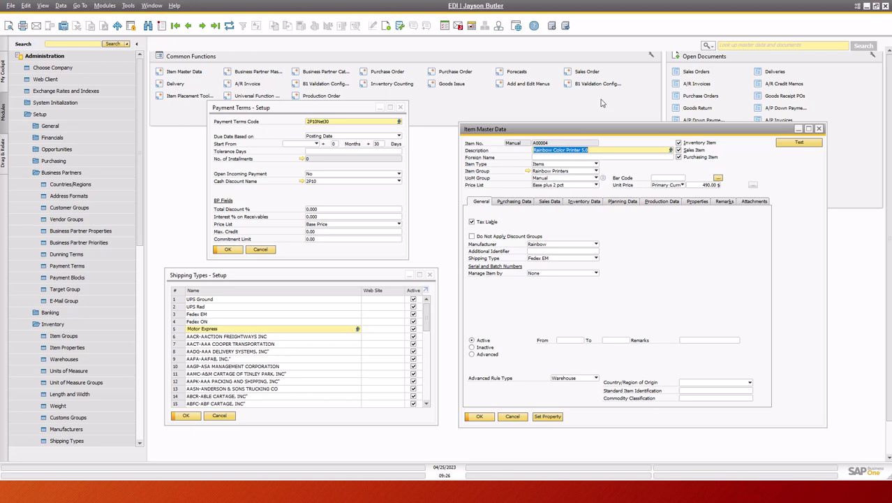
# Step: Open the sales order and review its line descriptions and logistics details
pyautogui.click(583, 72)
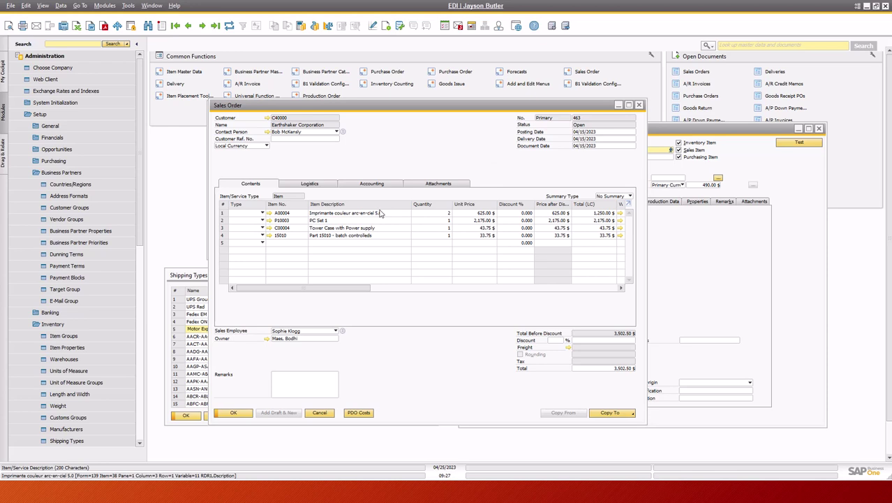
pyautogui.click(309, 185)
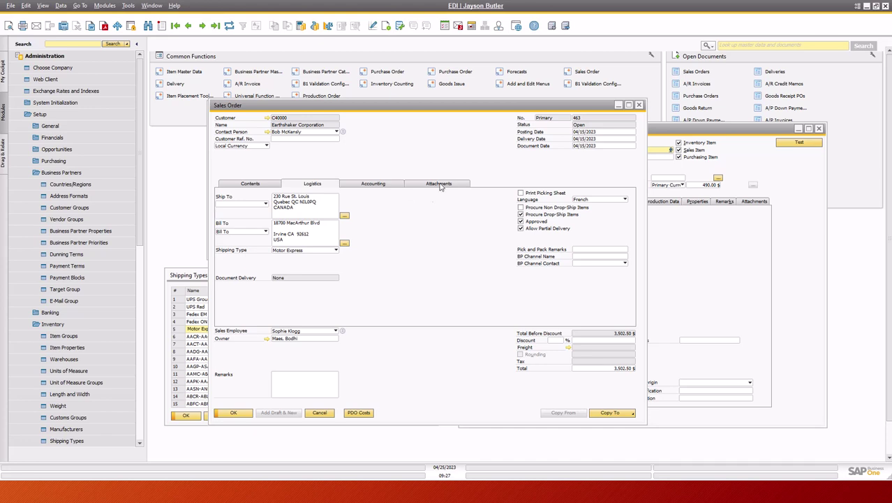
# Step: Open the Force language code validation attached to the sales order's OK button and examine its SQL condition
pyautogui.rightClick(236, 417)
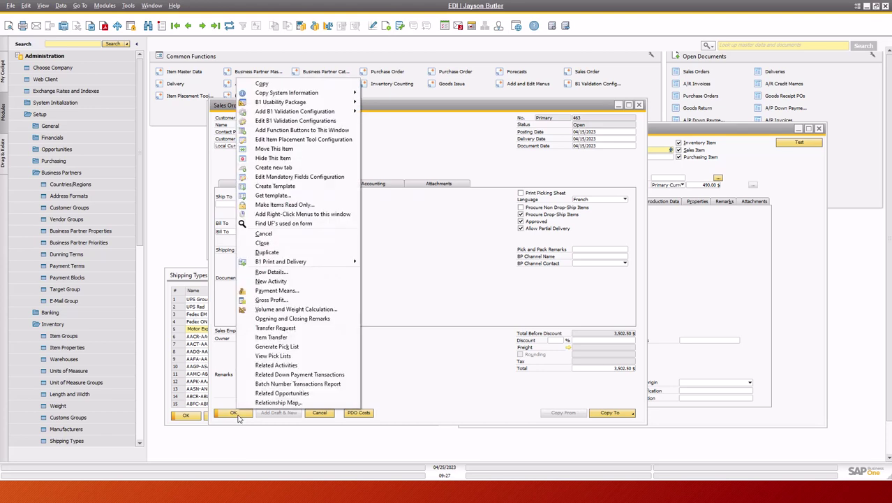
pyautogui.click(272, 121)
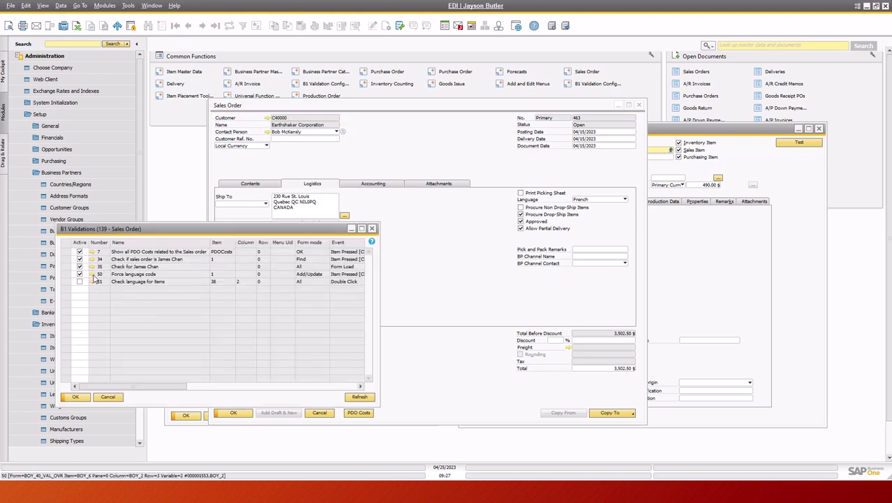
pyautogui.click(94, 275)
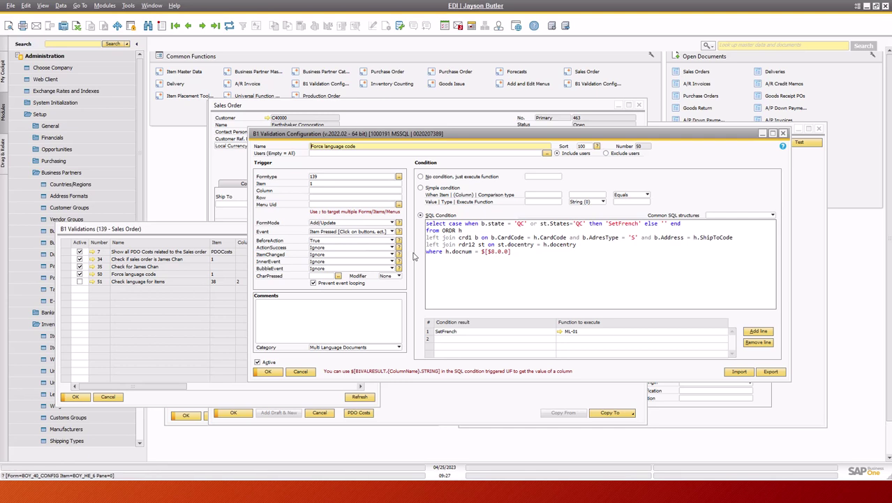
pyautogui.moveTo(526, 252); pyautogui.dragTo(425, 222)
pyautogui.click(513, 252)
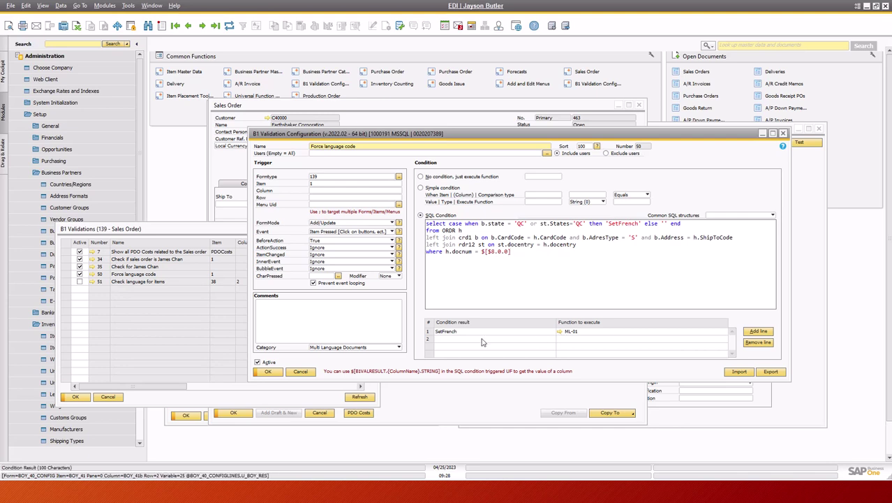
# Step: Inspect the ML-01 function executed by the validation and check the language setting in the sales order's logistics details
pyautogui.click(559, 332)
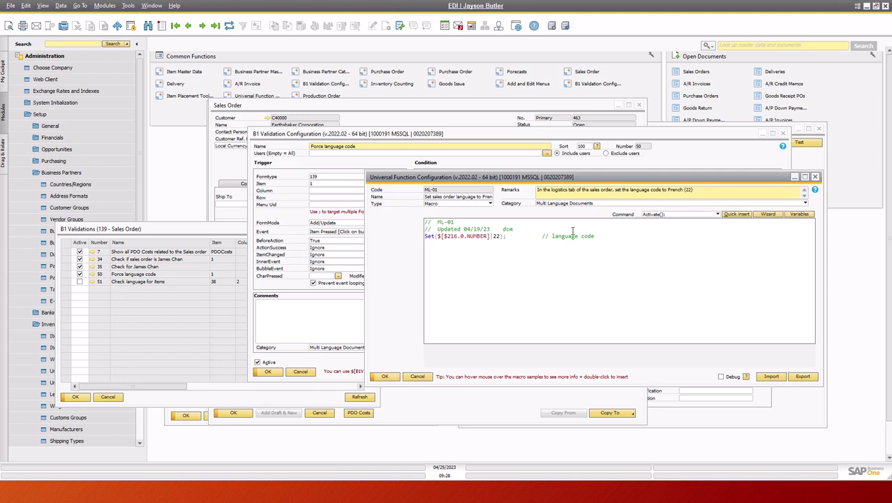
pyautogui.click(379, 108)
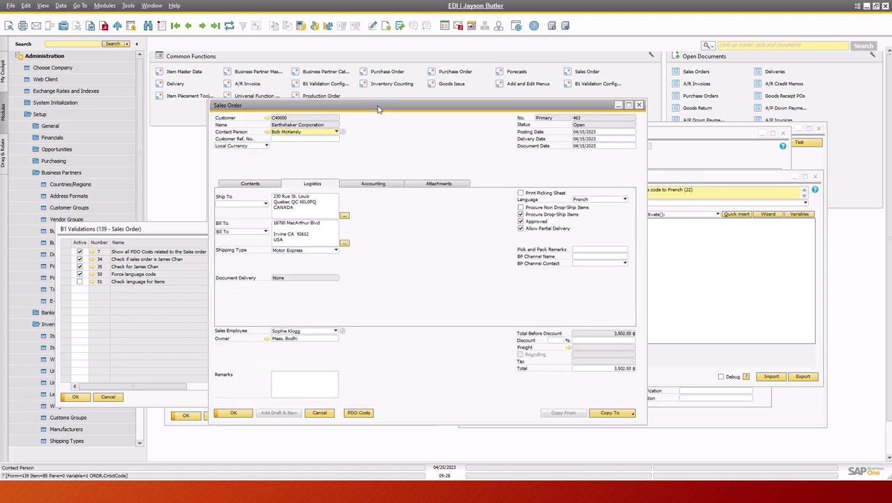
pyautogui.moveTo(583, 202)
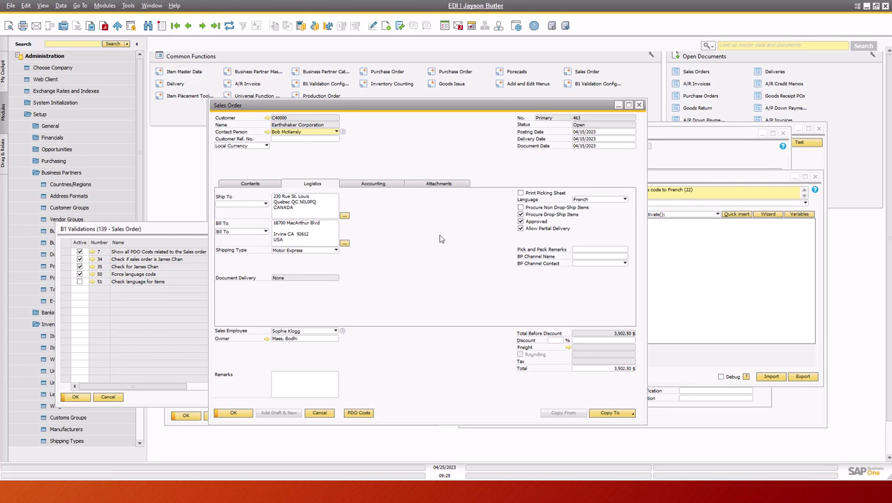
# Step: Switch to Crystal Reports and compare the customized Boyum Document Master layout with the other open version
pyautogui.moveTo(342, 333)
pyautogui.moveTo(302, 212)
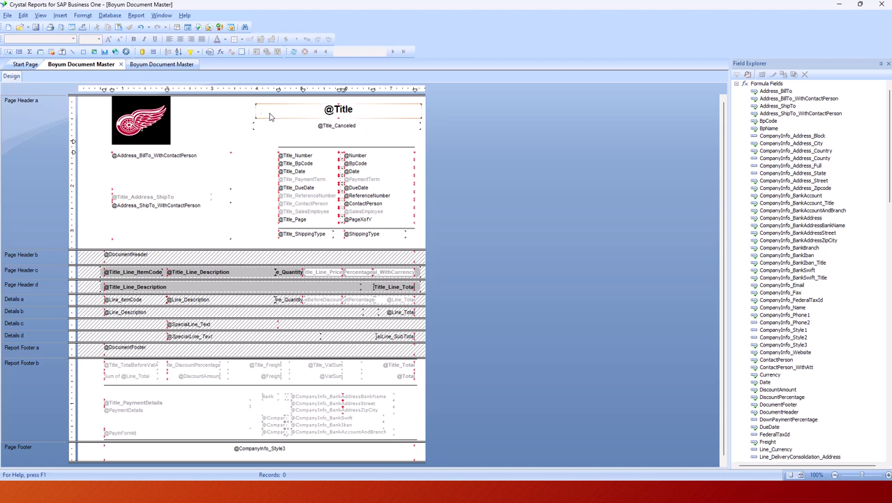
pyautogui.click(169, 64)
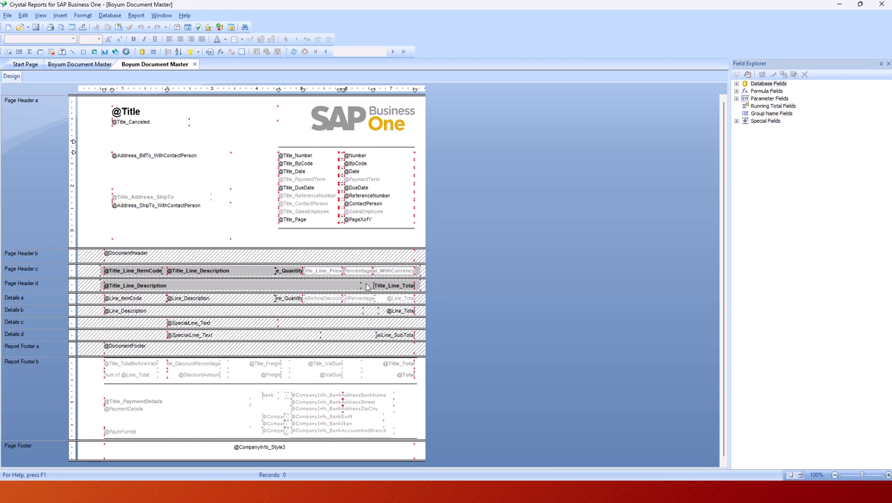
pyautogui.click(80, 64)
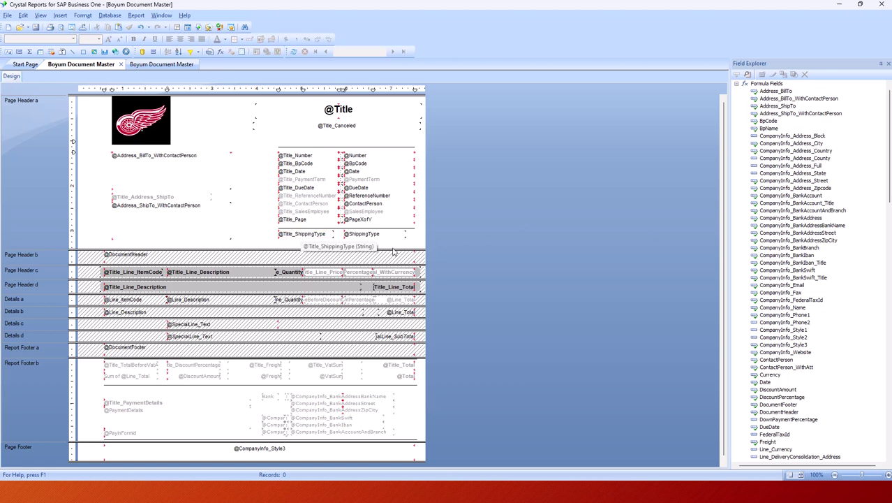
# Step: Find the Title_ShippingType formula field, view its language-dependent code in the formula editor and close the editor
pyautogui.scroll(-4, 791, 410)
pyautogui.scroll(-12, 791, 411)
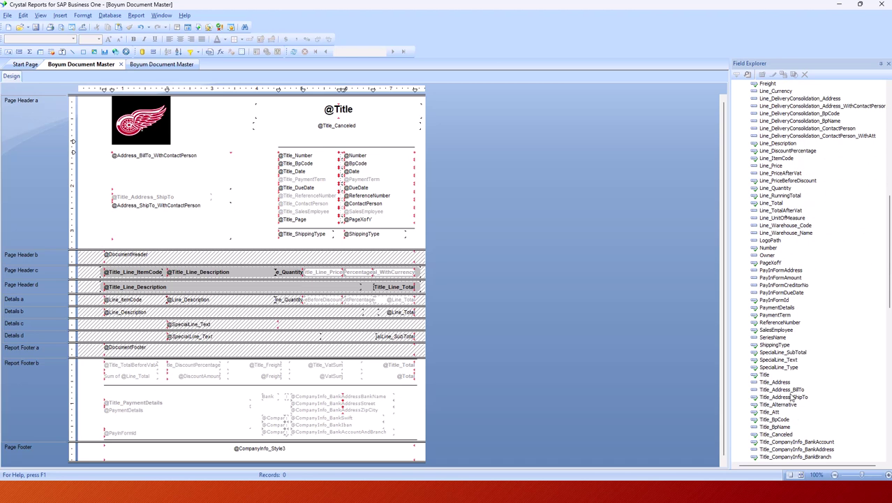
pyautogui.scroll(-5, 809, 430)
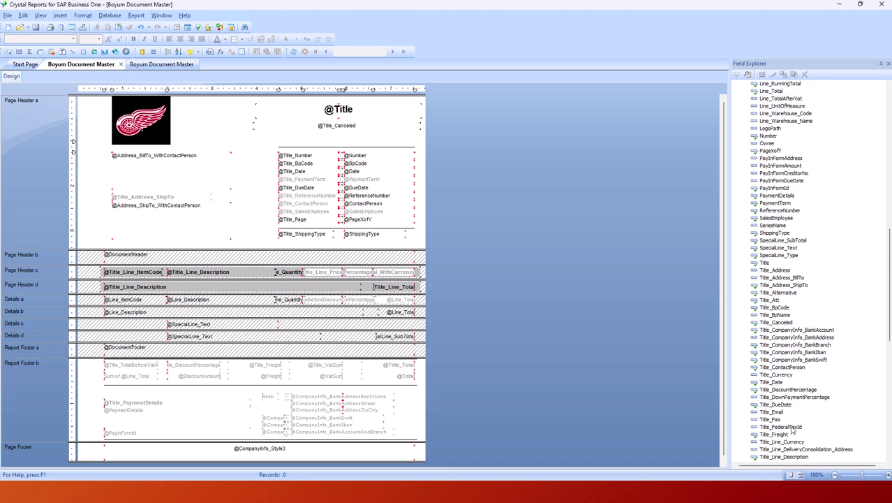
pyautogui.scroll(-10, 799, 432)
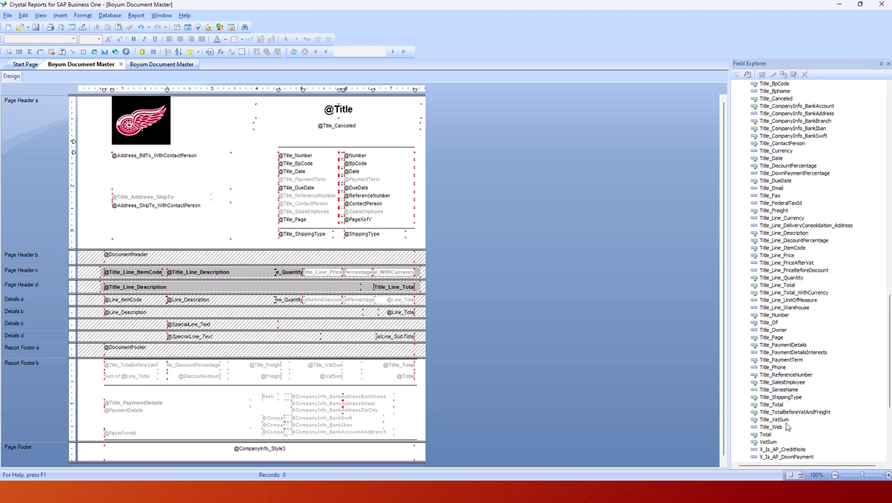
pyautogui.click(764, 397)
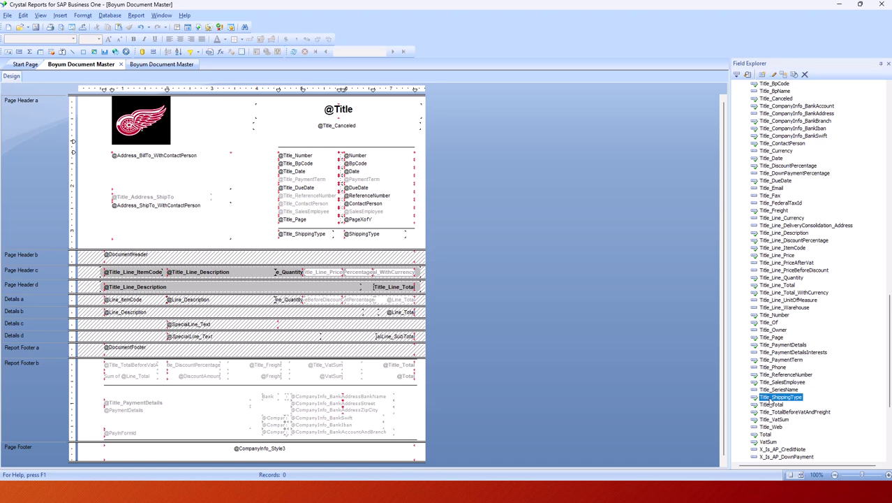
pyautogui.rightClick(770, 400)
pyautogui.click(802, 301)
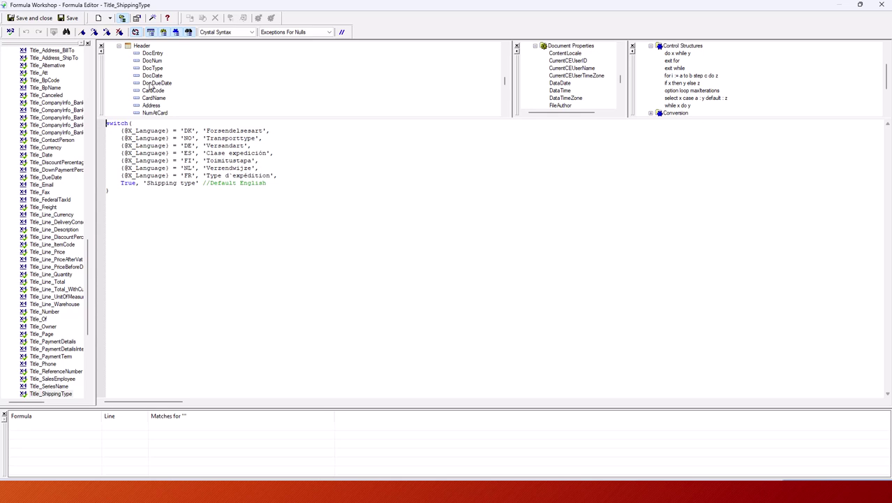
pyautogui.click(881, 7)
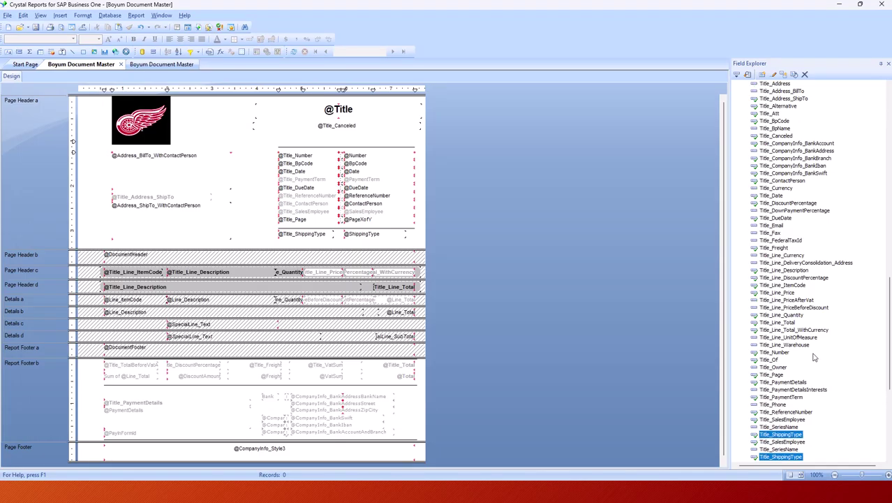
# Step: Find the X_Language formula field, view its language code mapping in the formula editor and close the editor
pyautogui.scroll(-1, 813, 361)
pyautogui.scroll(-4, 802, 407)
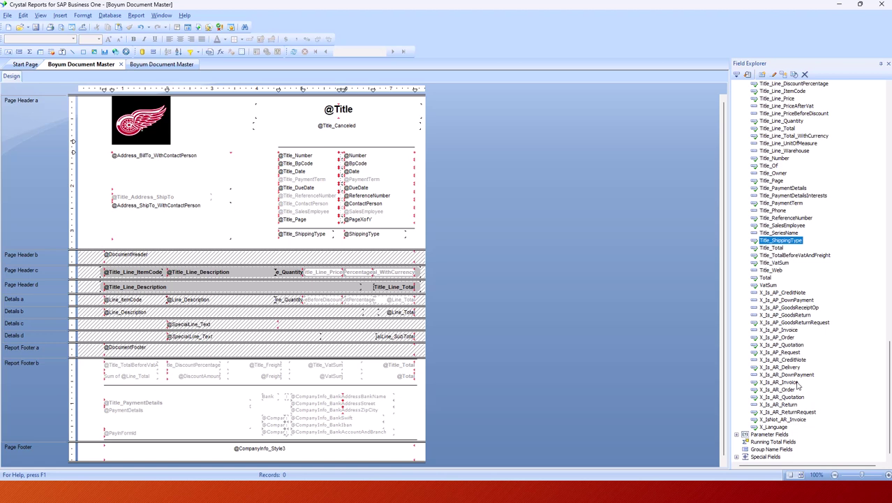
pyautogui.click(782, 427)
pyautogui.rightClick(782, 427)
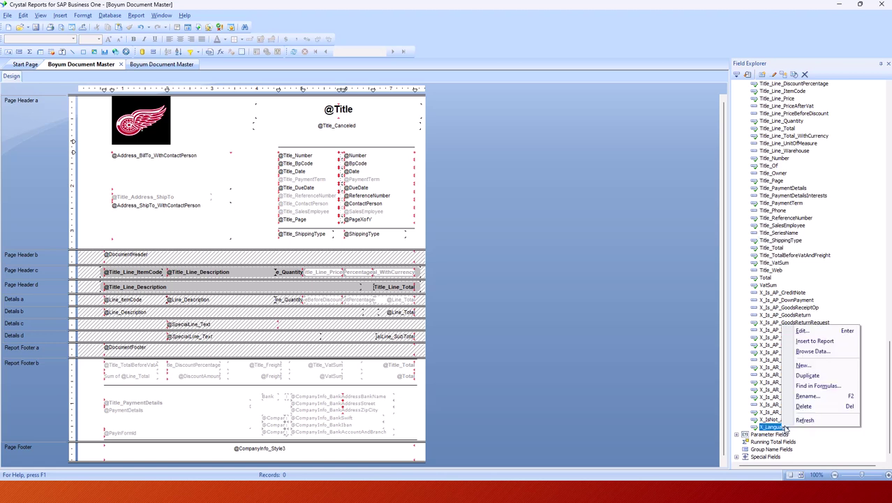
pyautogui.click(801, 331)
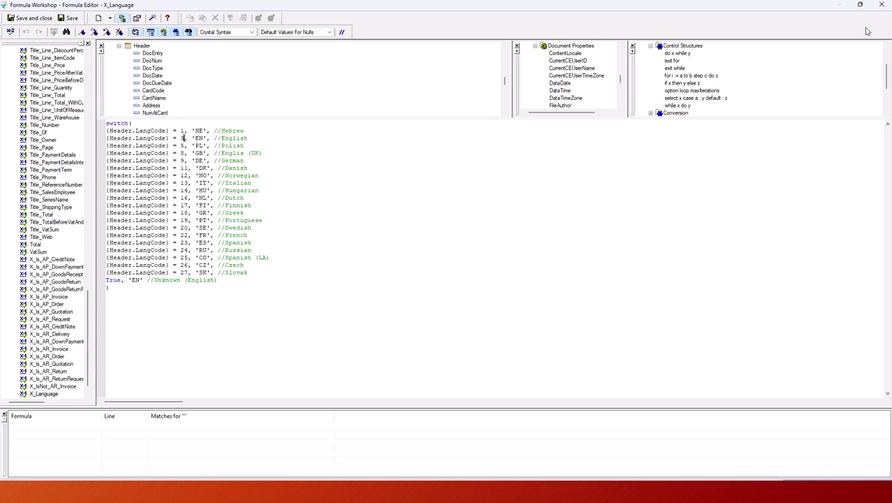
pyautogui.click(881, 5)
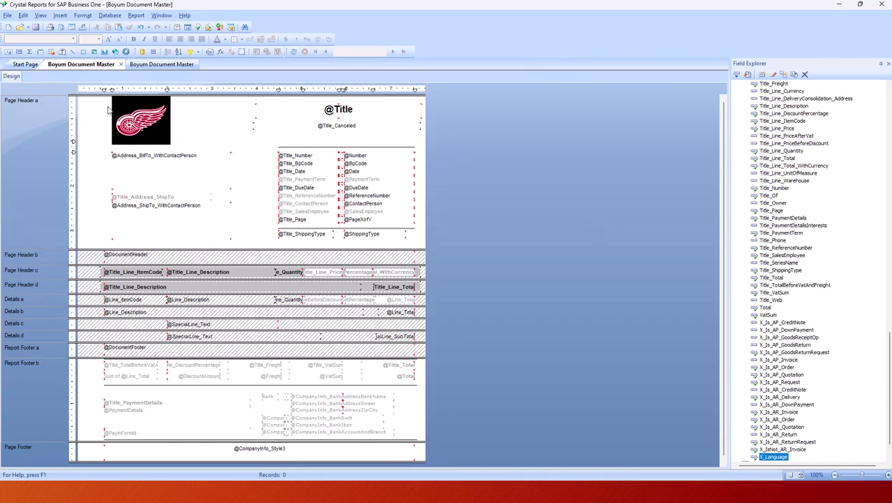
# Step: Open the SQL command of the report's Header table for editing in the Database Expert
pyautogui.click(113, 19)
pyautogui.click(128, 30)
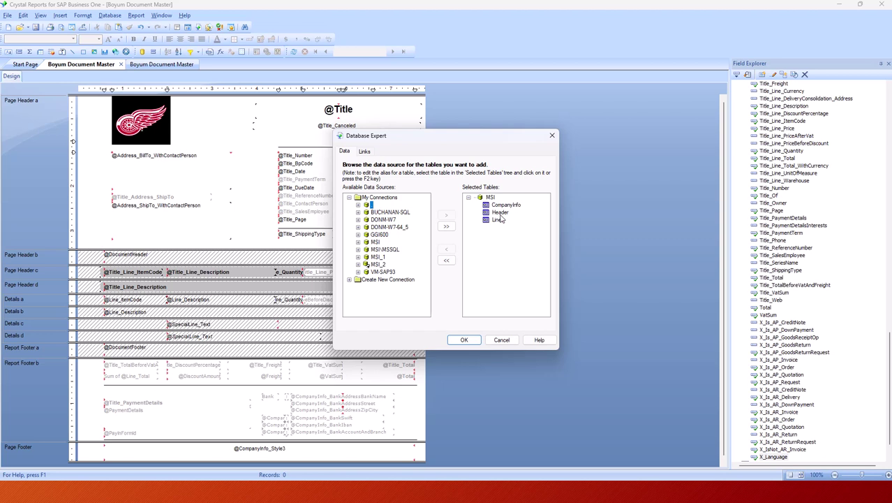
pyautogui.rightClick(500, 214)
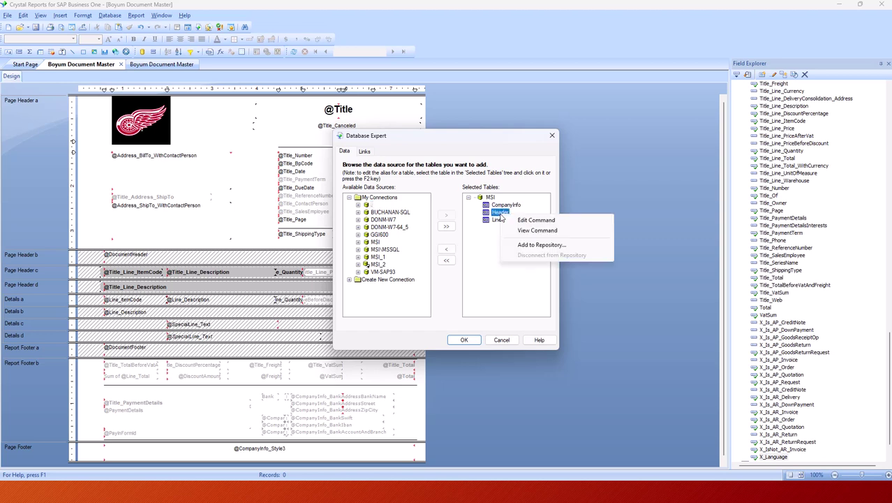
pyautogui.click(528, 223)
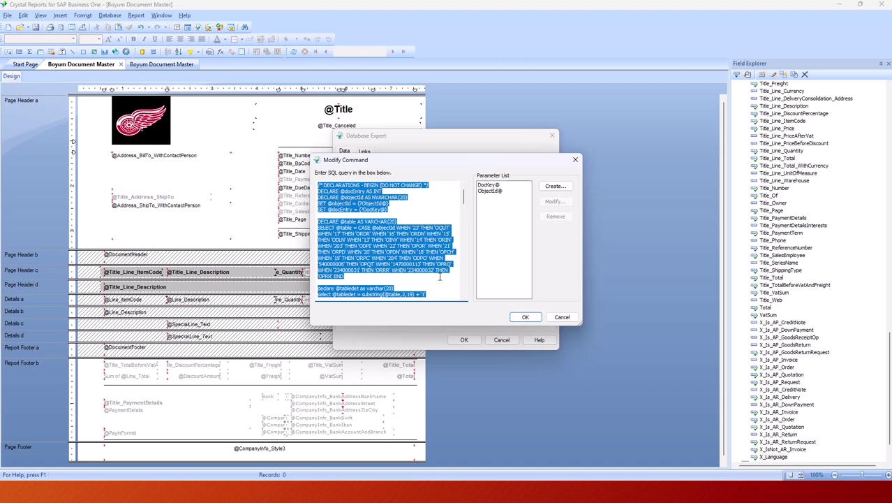
# Step: Read through the Header command's SQL query, examining the PymntGroupTranslated subquery and the table joins
pyautogui.click(440, 277)
pyautogui.scroll(-15, 438, 263)
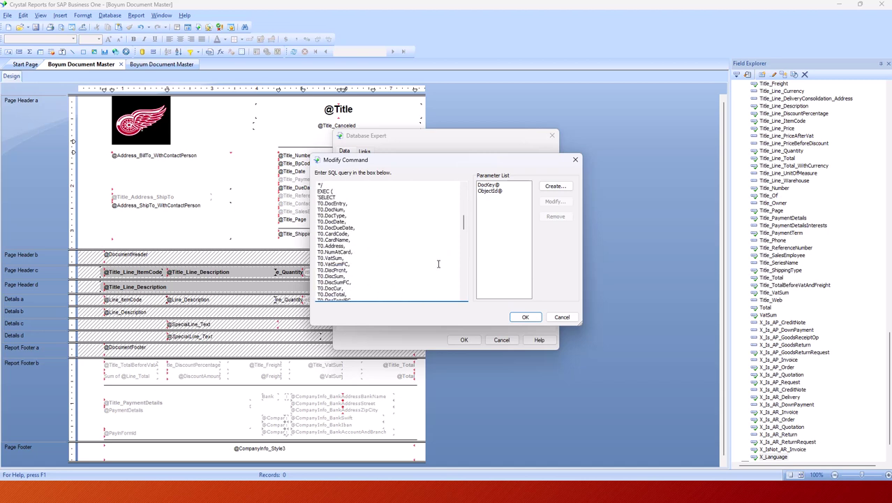
pyautogui.scroll(-15, 439, 263)
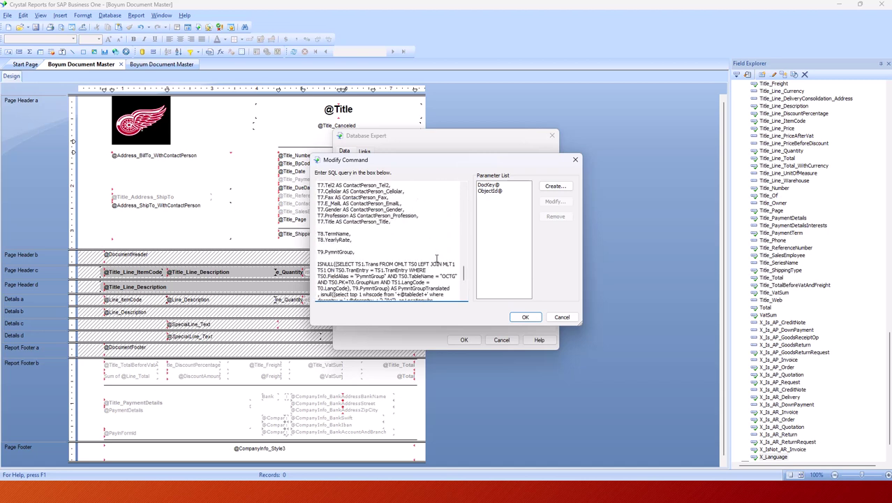
pyautogui.scroll(-5, 436, 259)
pyautogui.scroll(3, 435, 255)
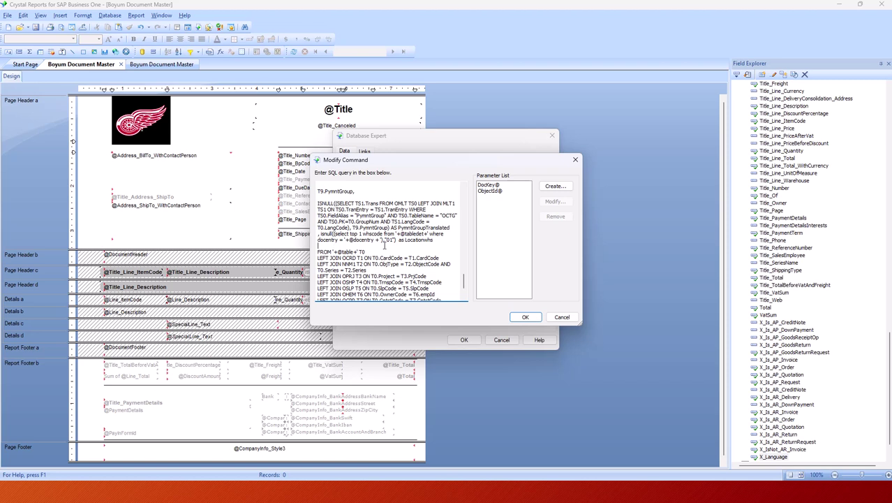
pyautogui.scroll(4, 370, 242)
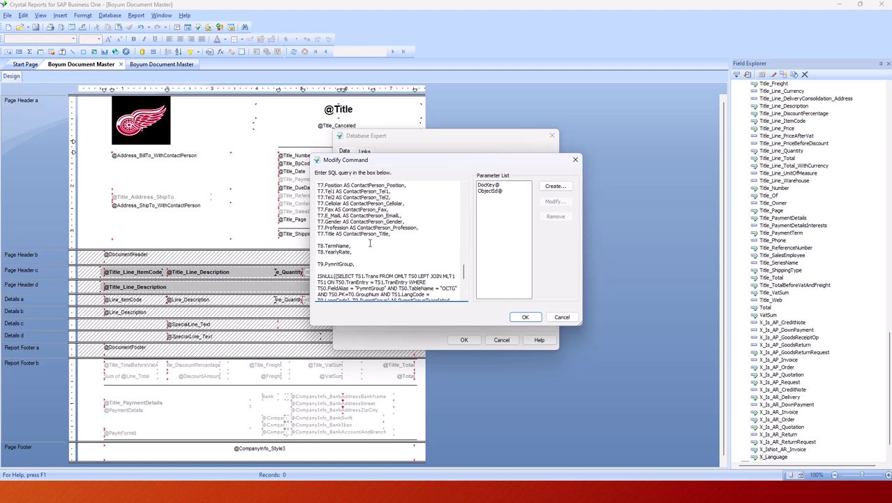
pyautogui.scroll(-1, 370, 242)
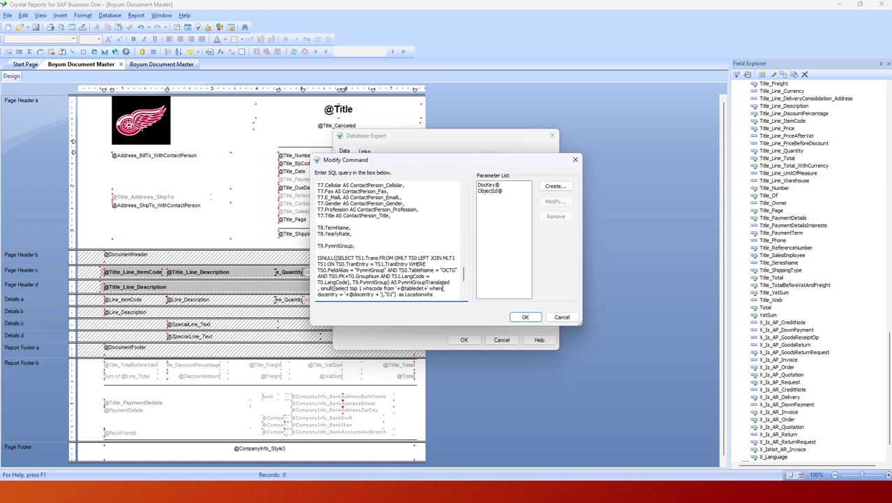
pyautogui.scroll(-3, 431, 288)
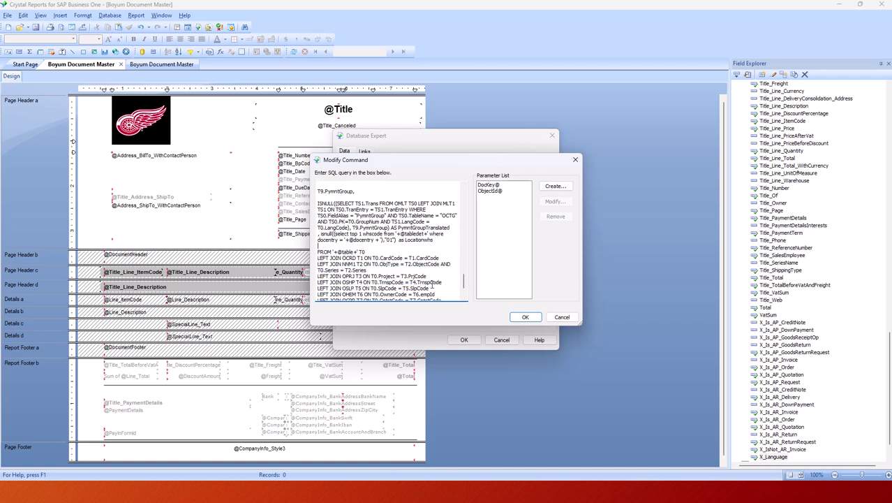
pyautogui.scroll(2, 430, 283)
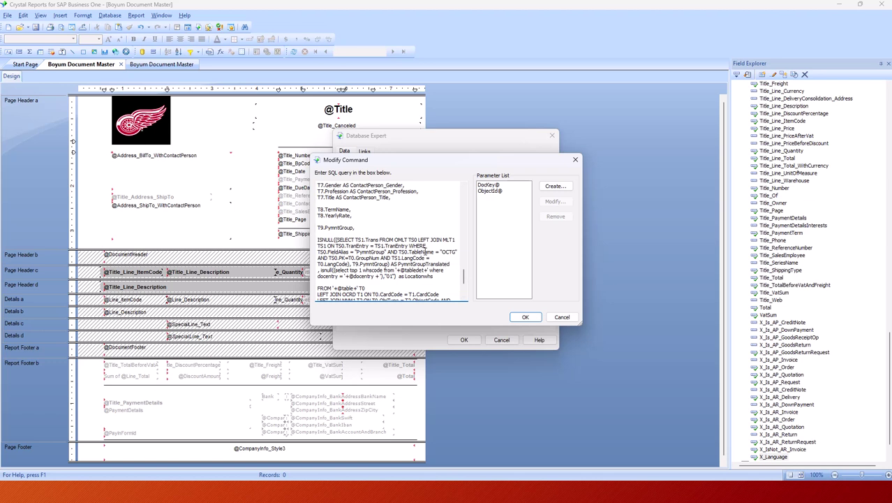
# Step: Highlight the ISNULL expressions for PymntGroupTranslated and Locationwhs in the query and examine how the translation is retrieved
pyautogui.moveTo(442, 240); pyautogui.dragTo(452, 239)
pyautogui.click(400, 240)
pyautogui.moveTo(433, 277); pyautogui.dragTo(312, 242)
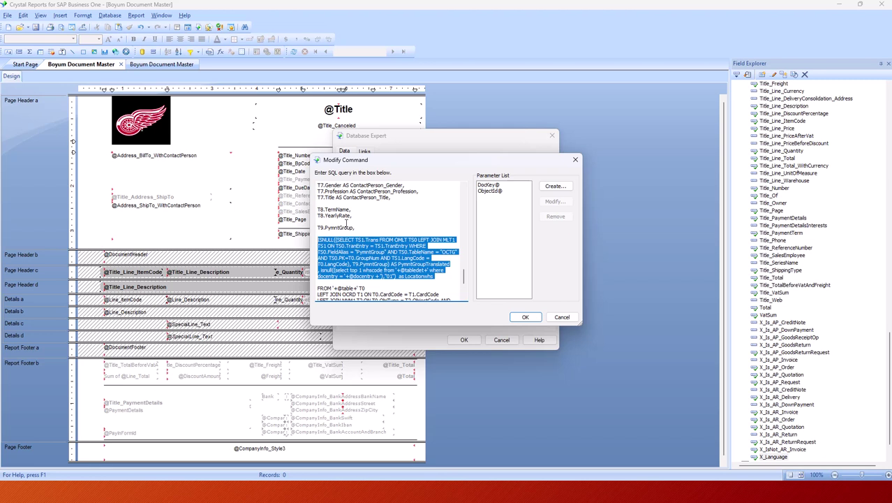
pyautogui.click(365, 245)
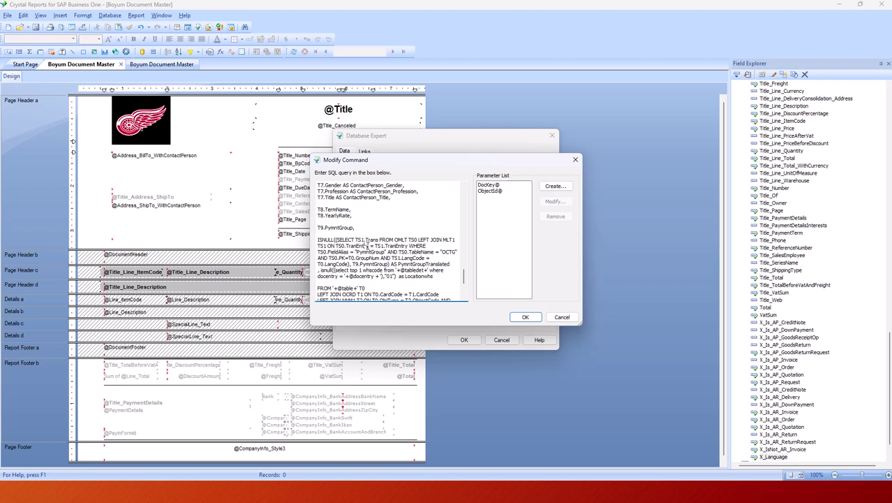
pyautogui.scroll(-2, 409, 258)
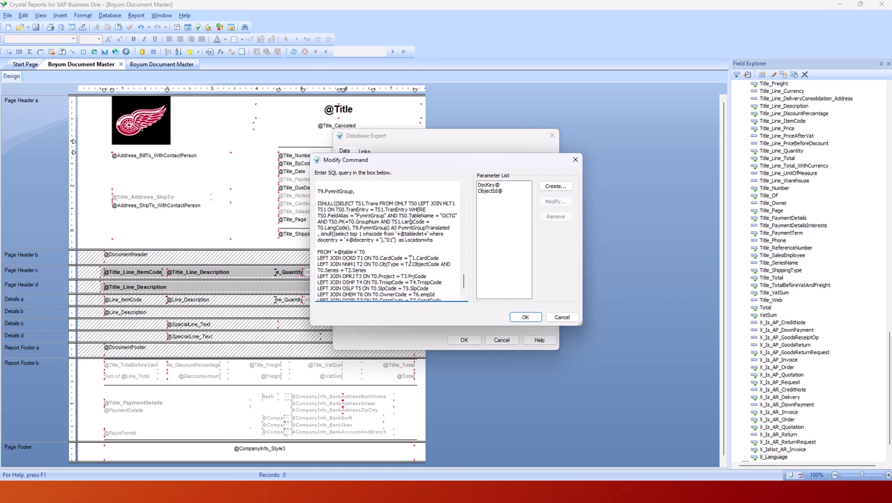
# Step: Close the Header command's query and the Database Expert without making changes
pyautogui.click(575, 160)
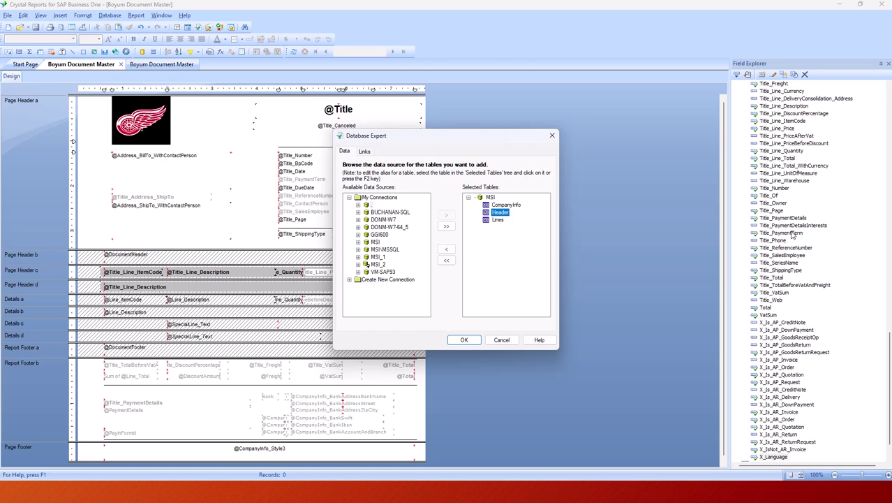
pyautogui.click(888, 361)
pyautogui.click(552, 135)
pyautogui.click(529, 268)
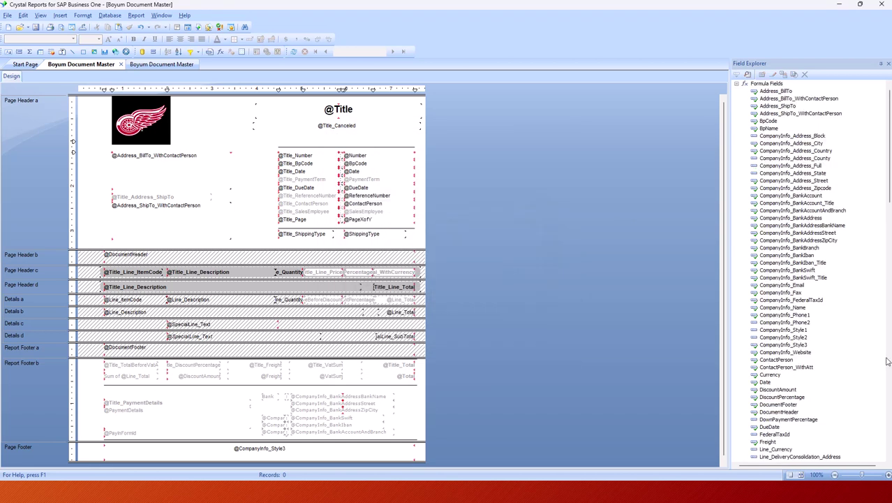
# Step: Expand the Header table in the report's database fields and look through its fields for the translated ones
pyautogui.click(736, 84)
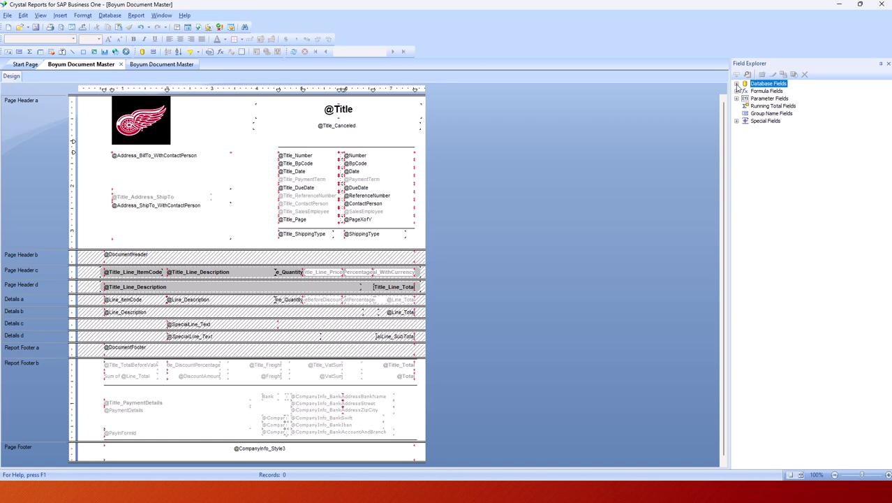
pyautogui.click(736, 85)
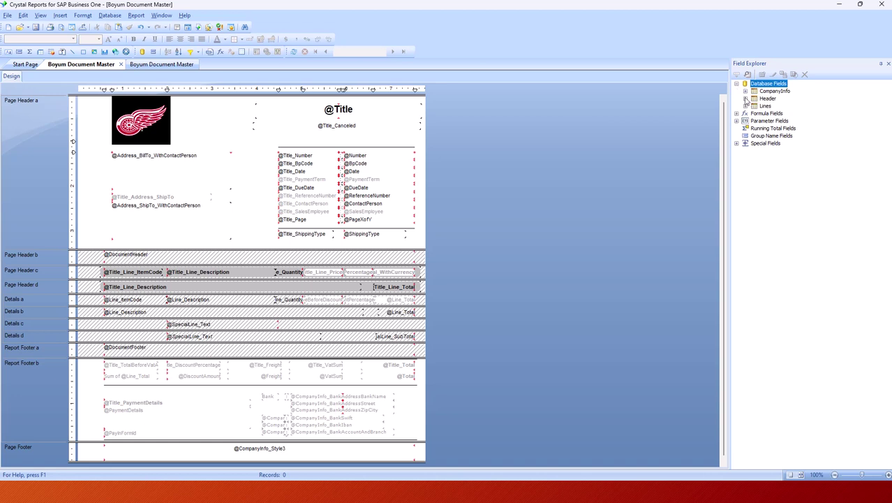
pyautogui.click(746, 104)
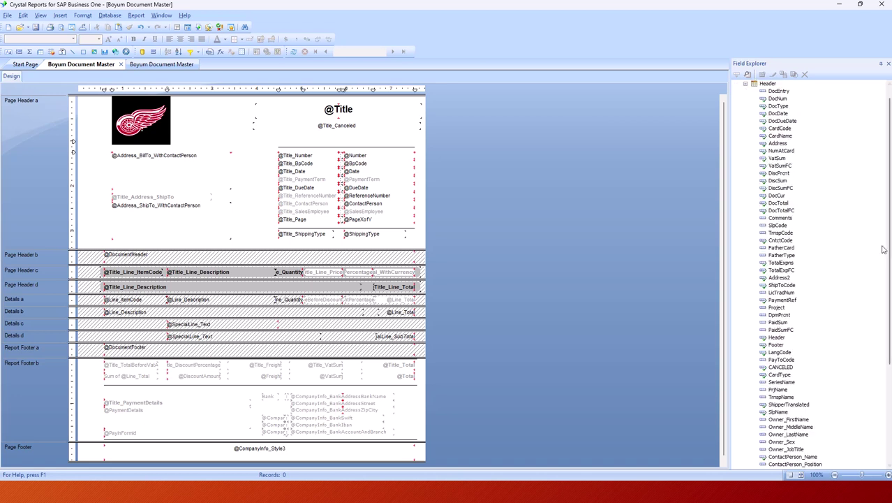
pyautogui.scroll(-2, 810, 272)
pyautogui.scroll(-3, 809, 272)
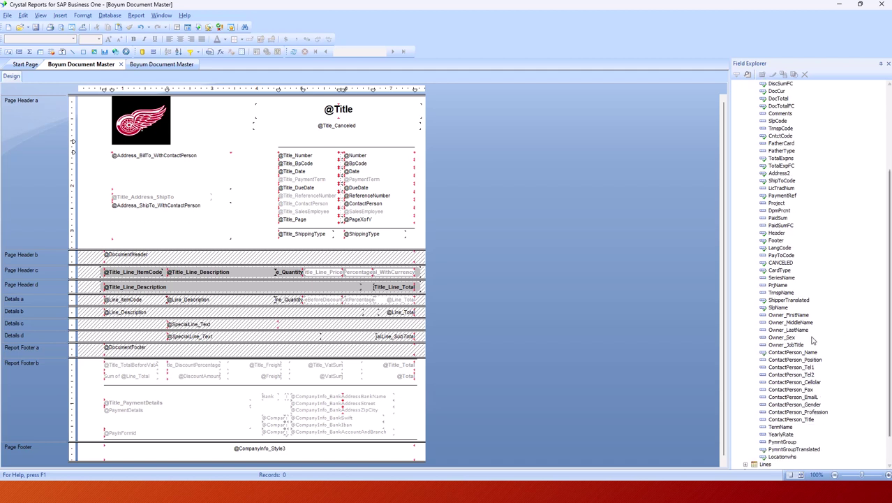
# Step: Select the Header table's ShipperTranslated field, view its available actions and dismiss them without choosing one
pyautogui.click(773, 301)
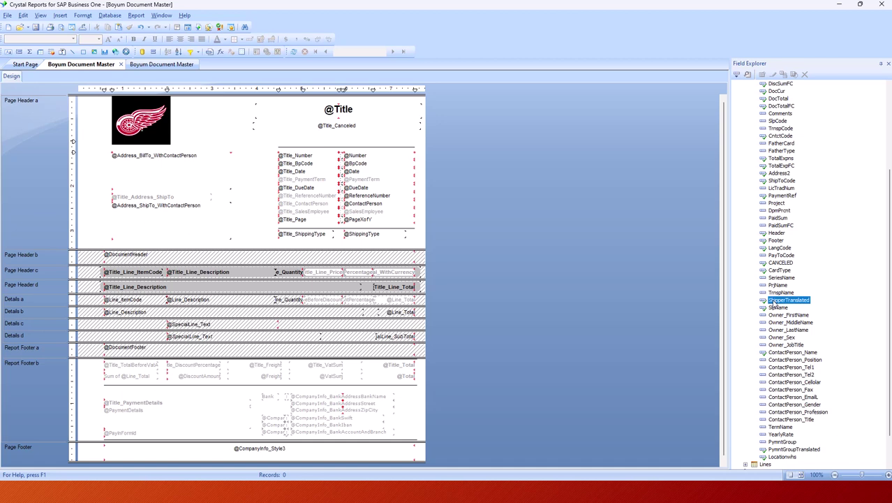
pyautogui.rightClick(773, 302)
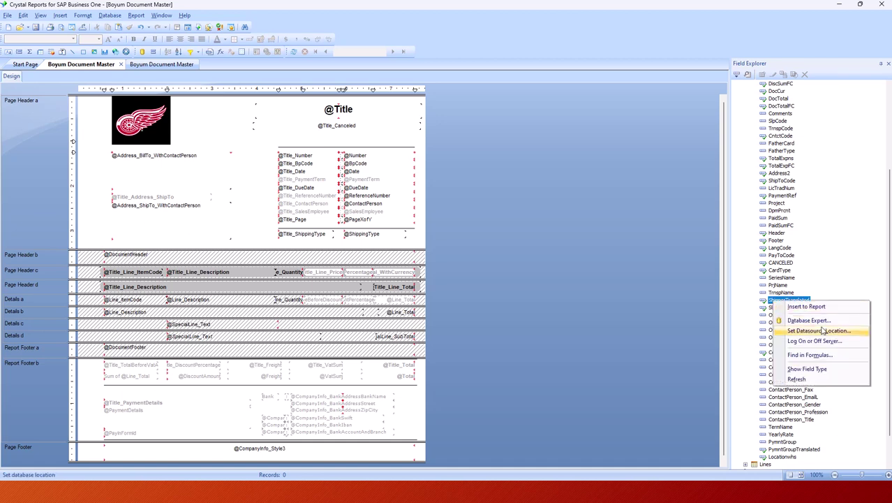
pyautogui.click(359, 238)
pyautogui.click(481, 224)
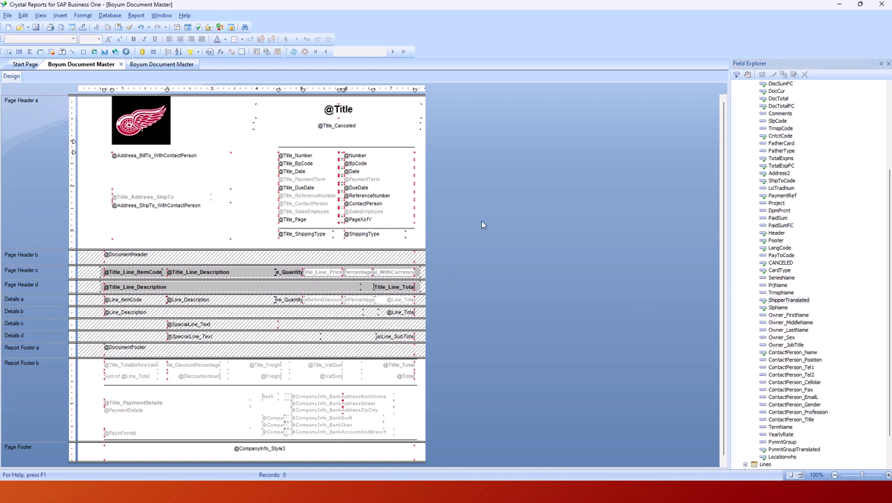